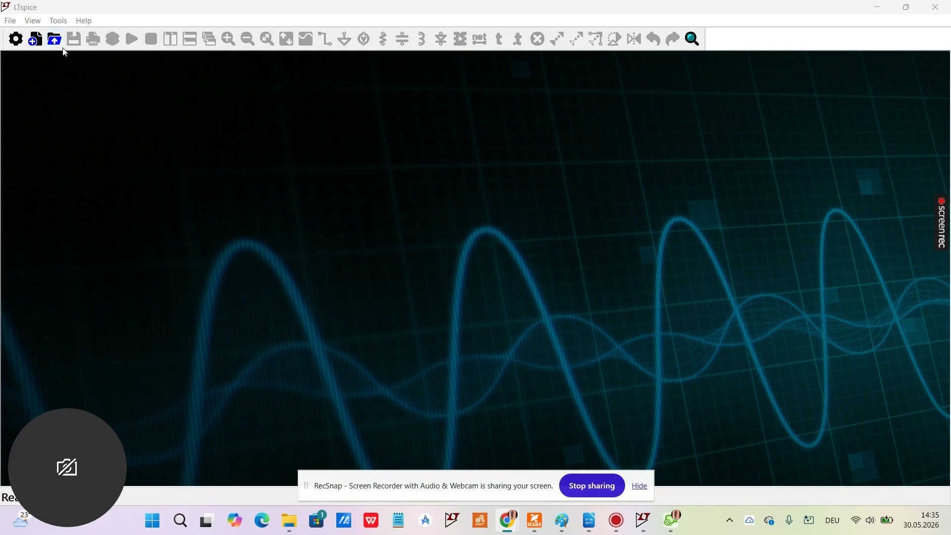
Step: Create a new blank schematic
click(10, 22)
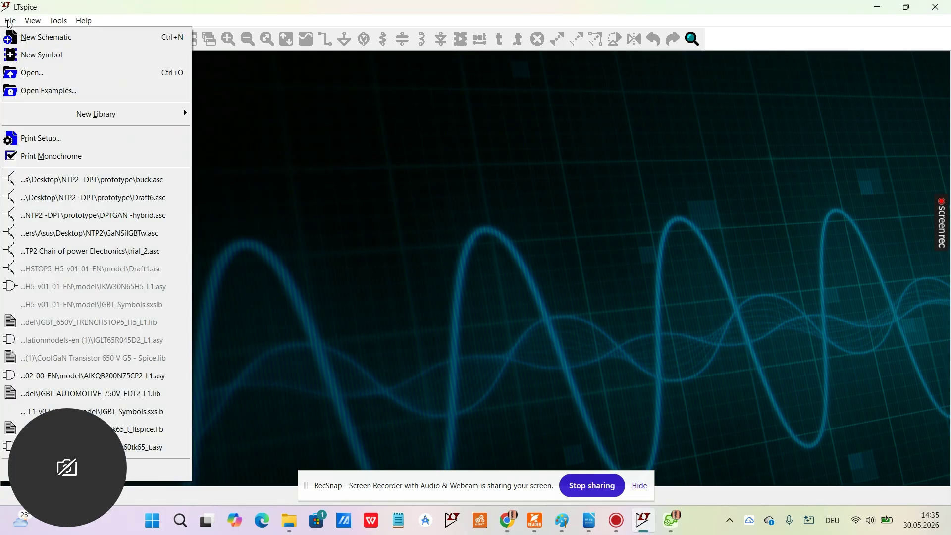
click(24, 40)
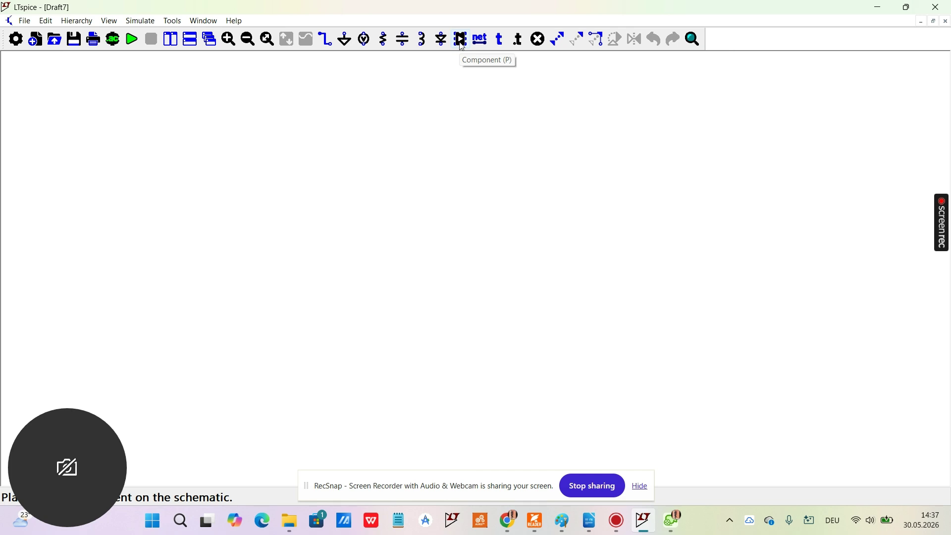
click(461, 40)
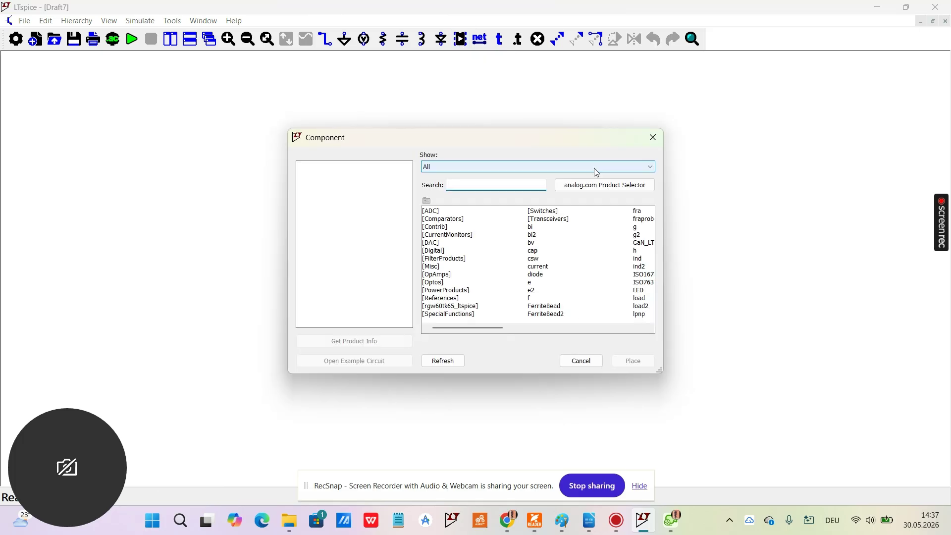
click(596, 172)
click(495, 183)
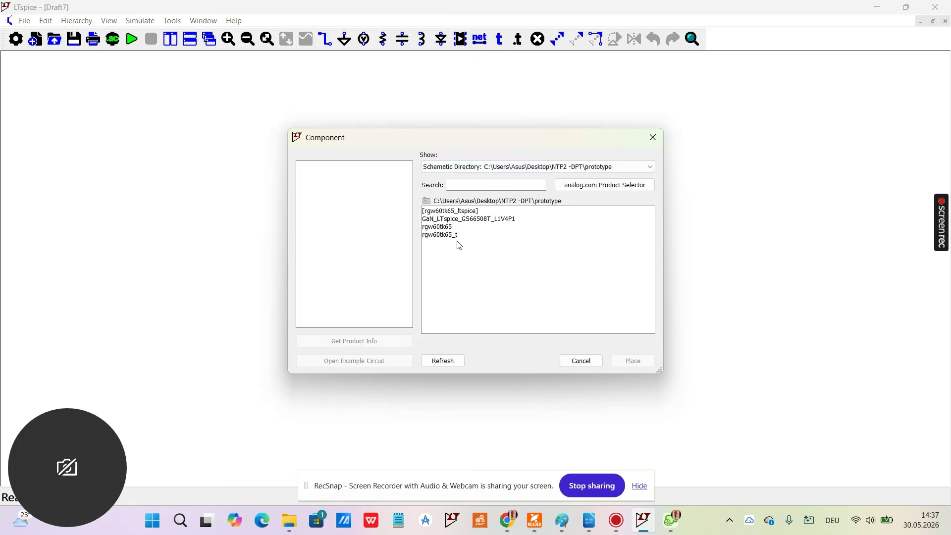
click(442, 227)
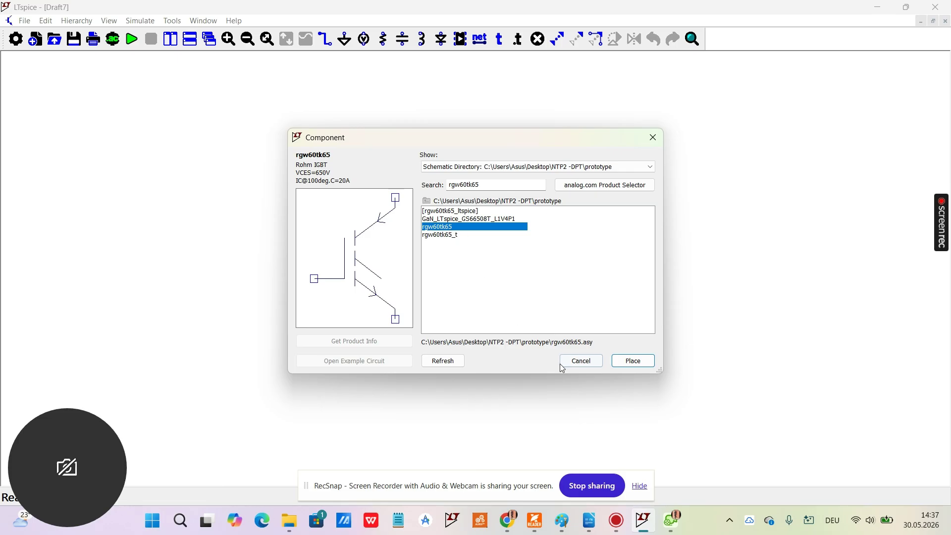
click(656, 144)
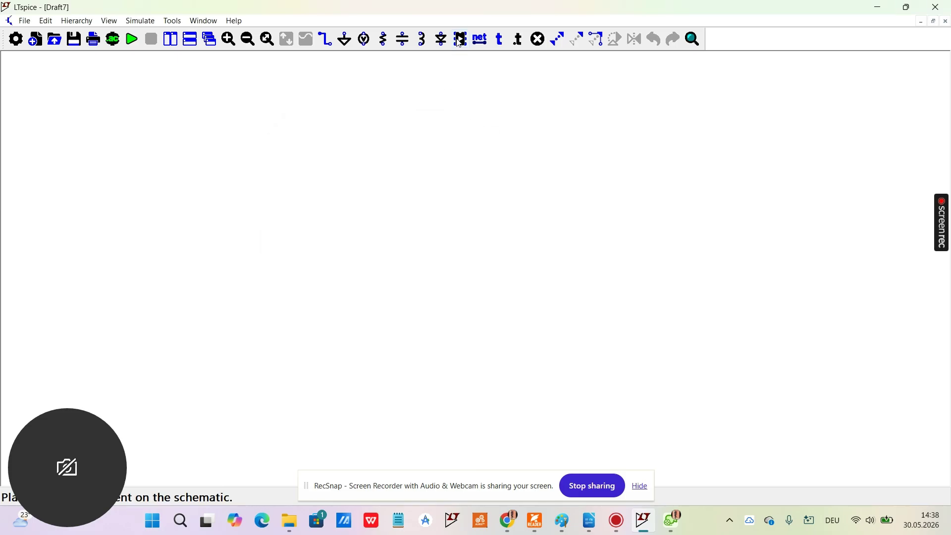
Step: Place one rgw60tk65 IGBT from the schematic directory (NTP2 -DPT\prototype) in the upper middle of the schematic
click(460, 40)
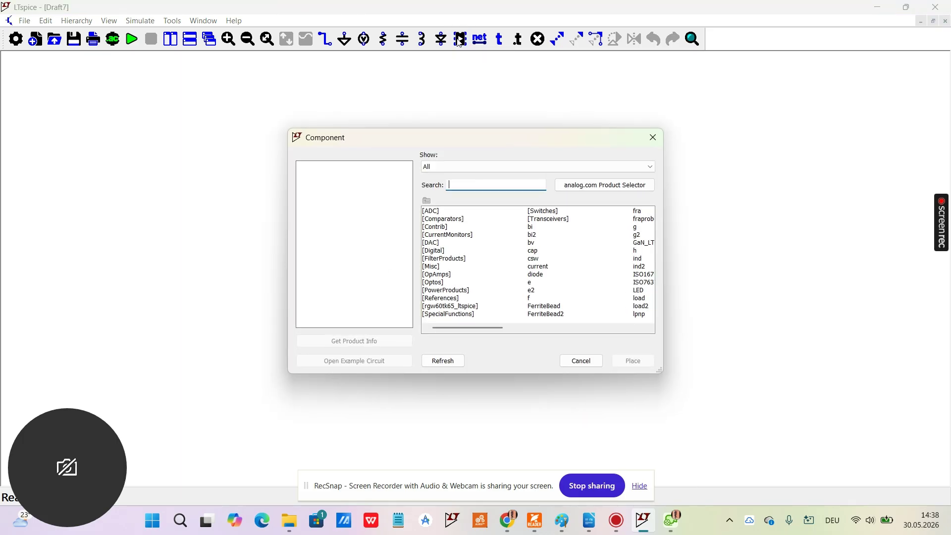
click(460, 171)
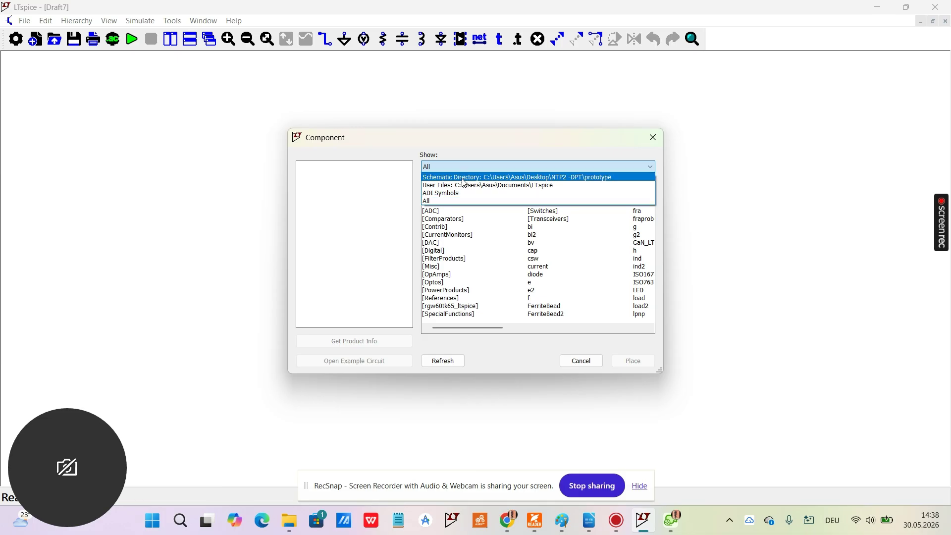
click(463, 177)
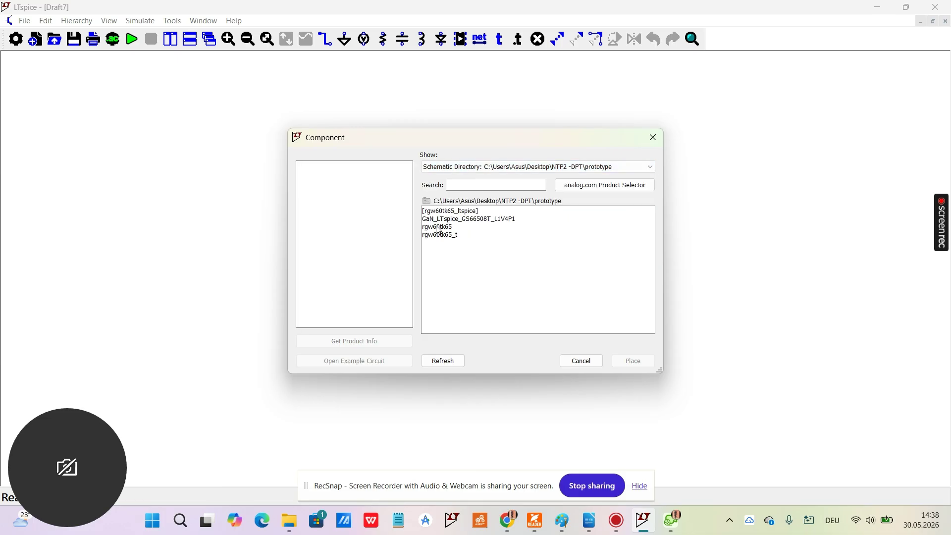
click(486, 168)
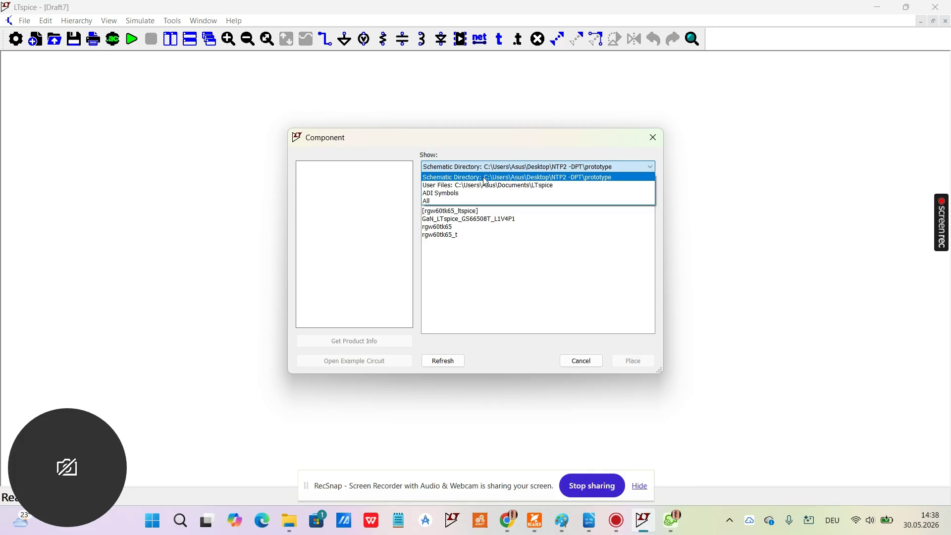
click(485, 178)
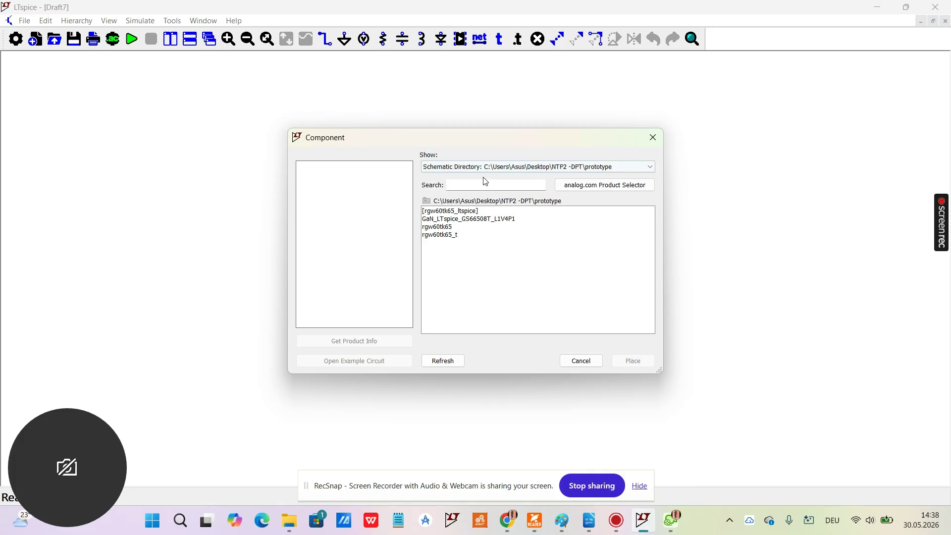
click(449, 229)
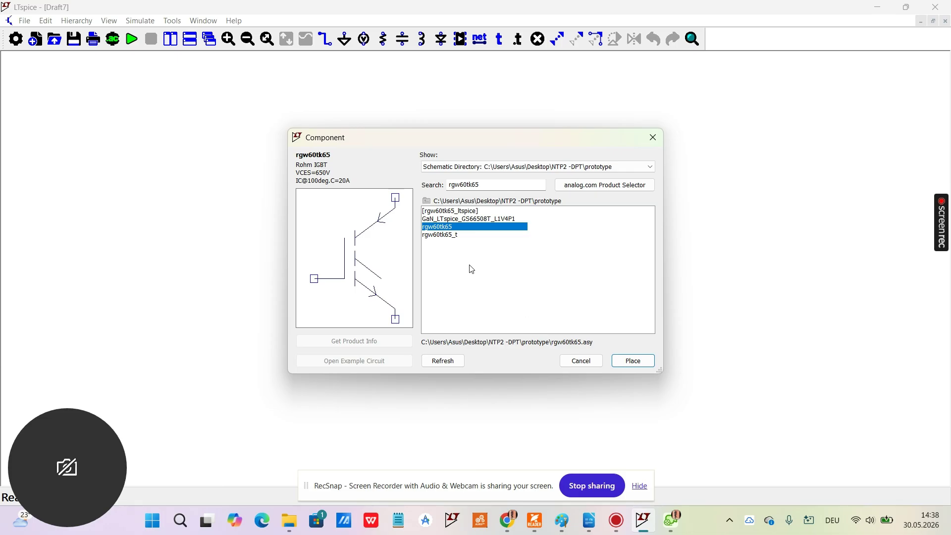
click(624, 365)
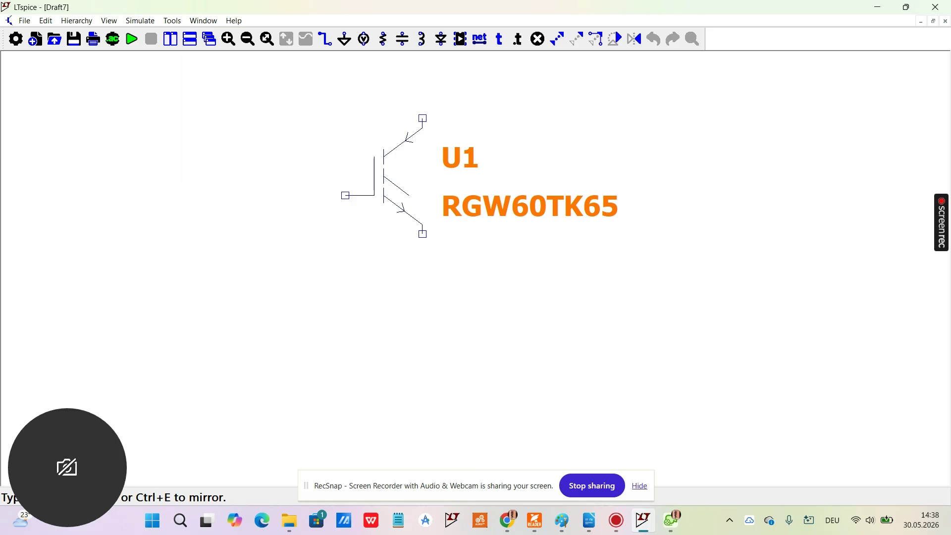
click(384, 156)
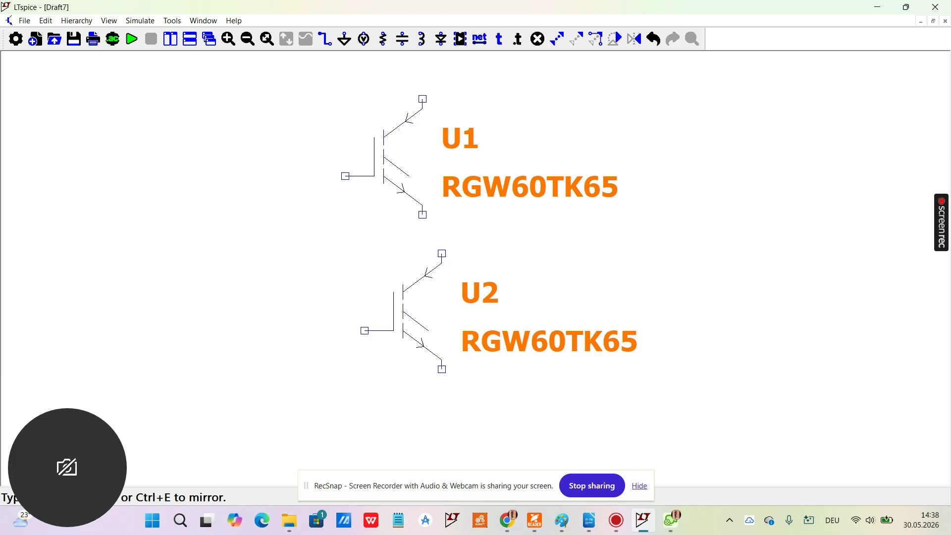
key(Escape)
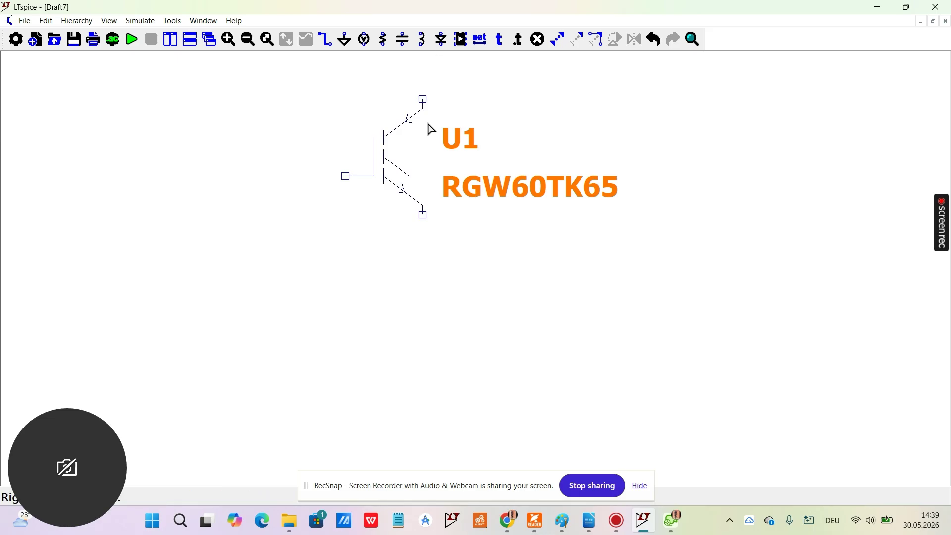
Step: Start placing a diode in the schematic with the IGBT
click(445, 47)
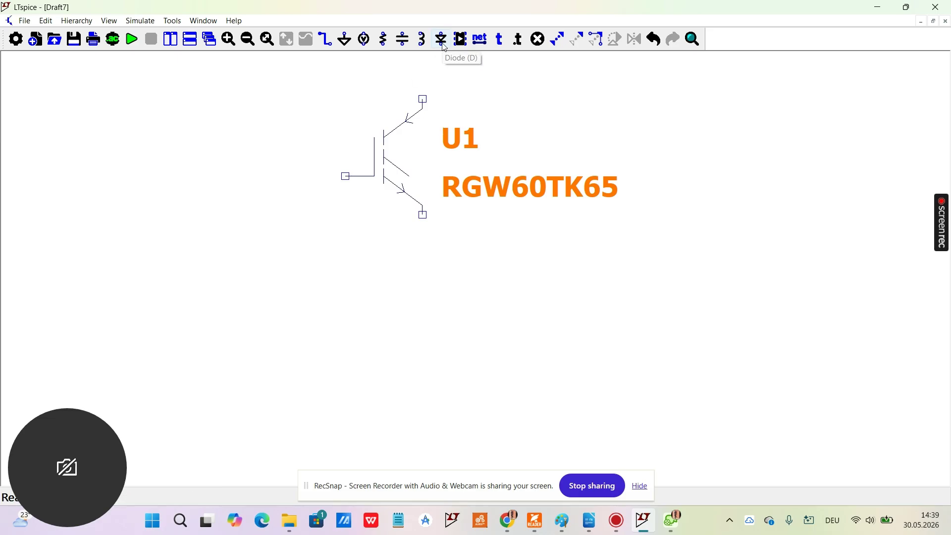
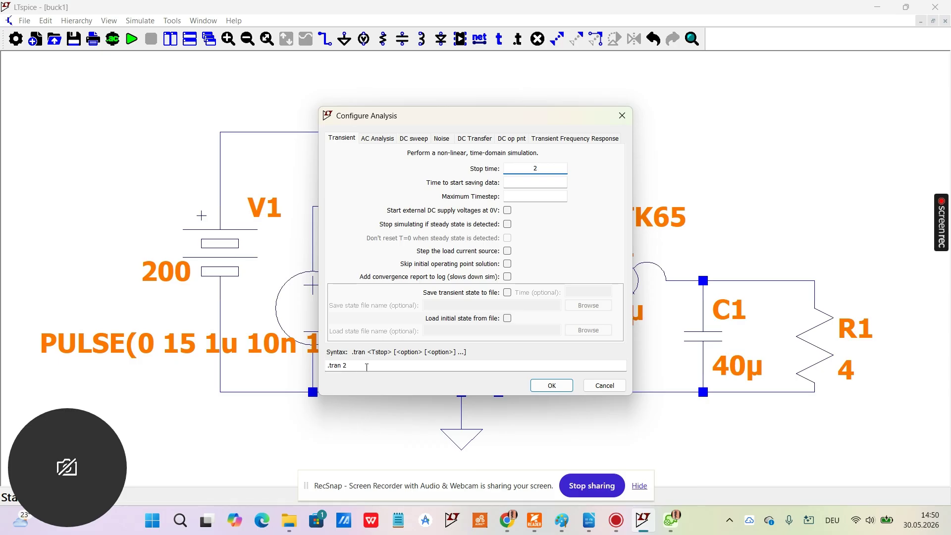
Step: Run the transient analysis with a stop time of 2 and add a second plot pane above the empty one
click(550, 385)
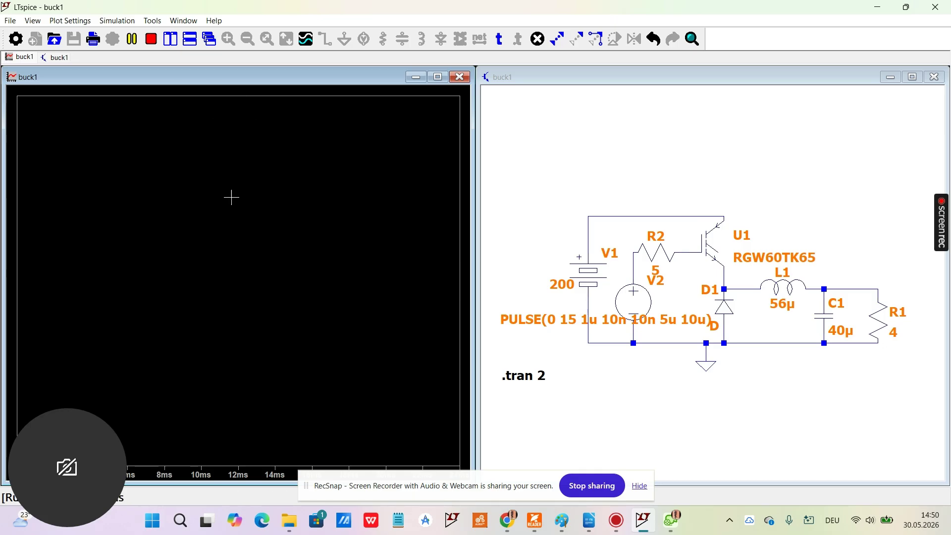
right_click(193, 214)
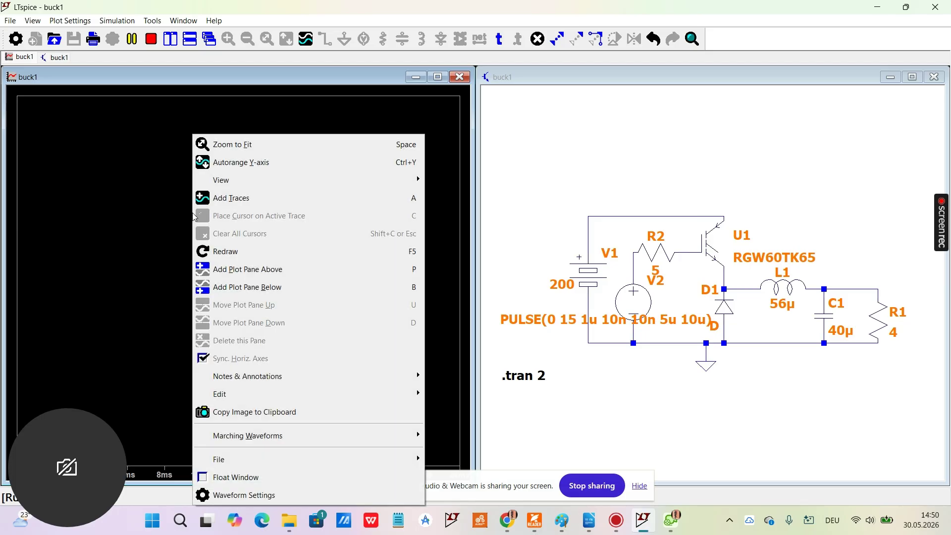
click(149, 205)
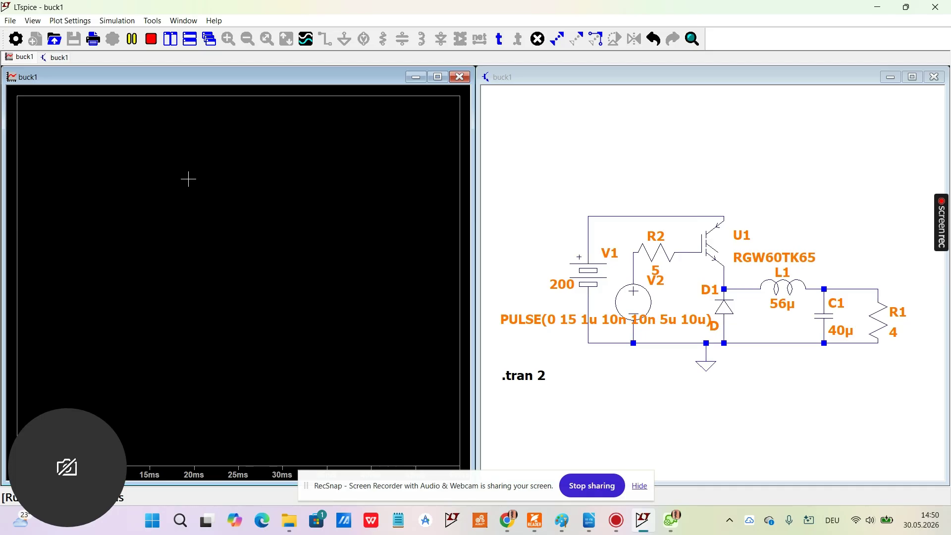
right_click(188, 179)
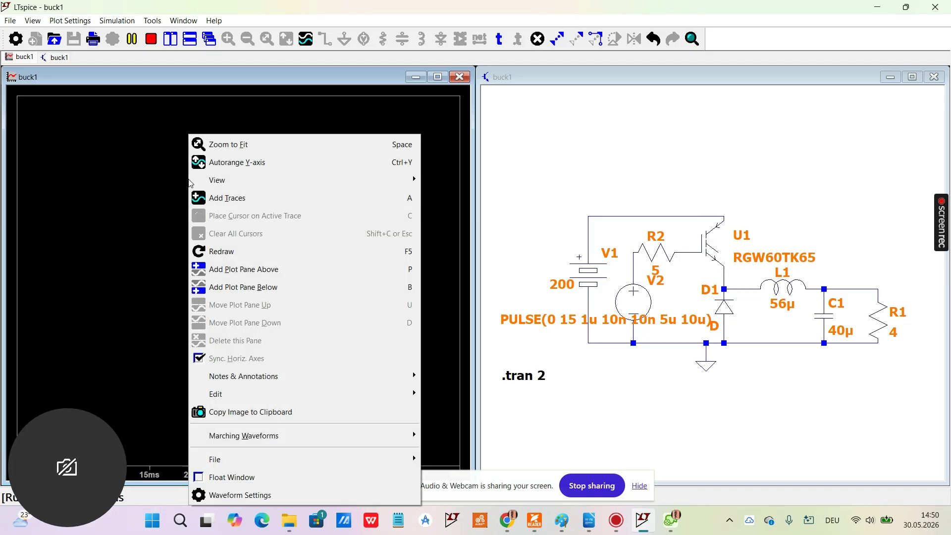
click(251, 269)
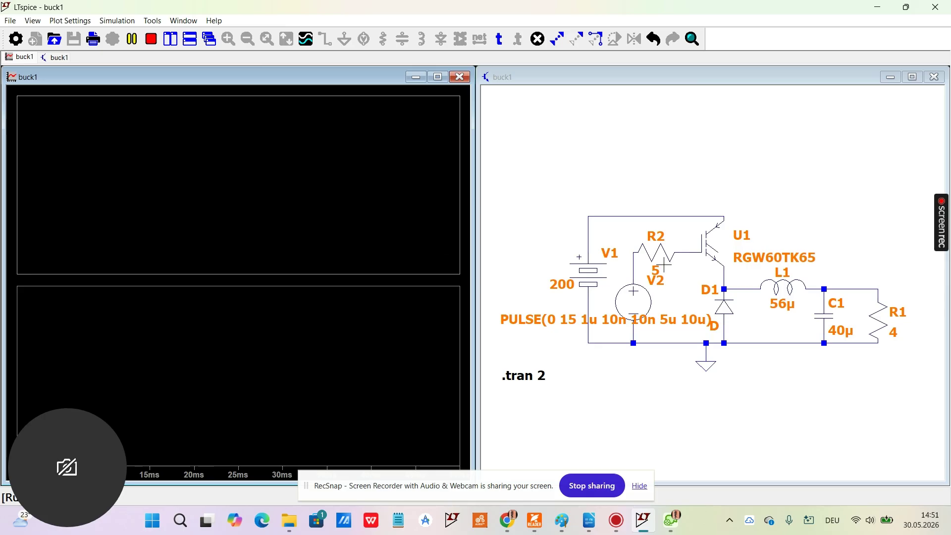
Step: Plot the 200 V supply node voltage and the IGBT gate voltage in the upper pane
click(738, 204)
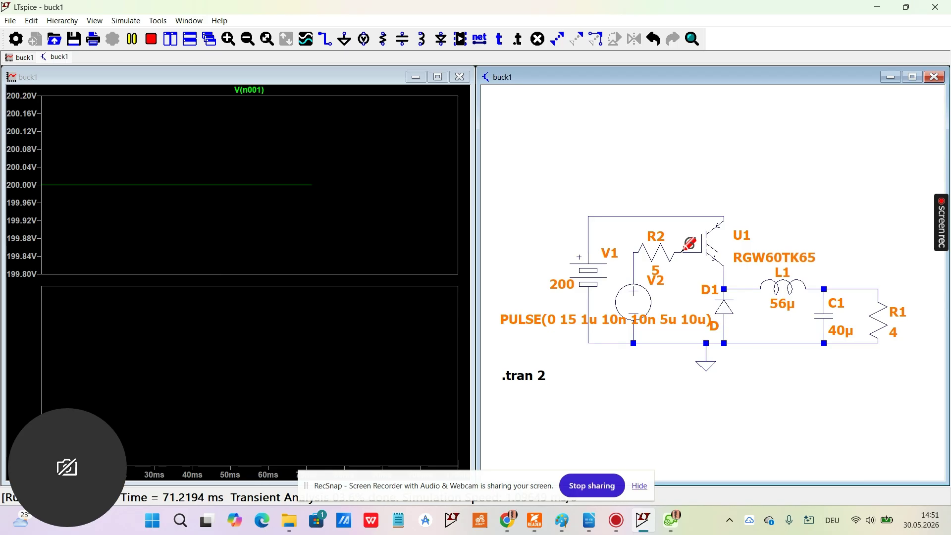
click(686, 251)
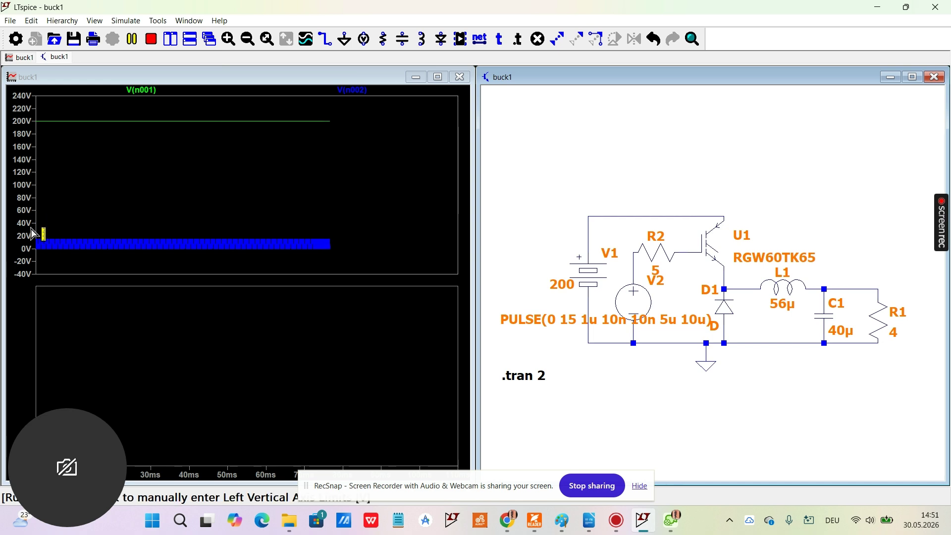
Step: Zoom in on the first few gate voltage pulses in the upper plot pane
click(55, 252)
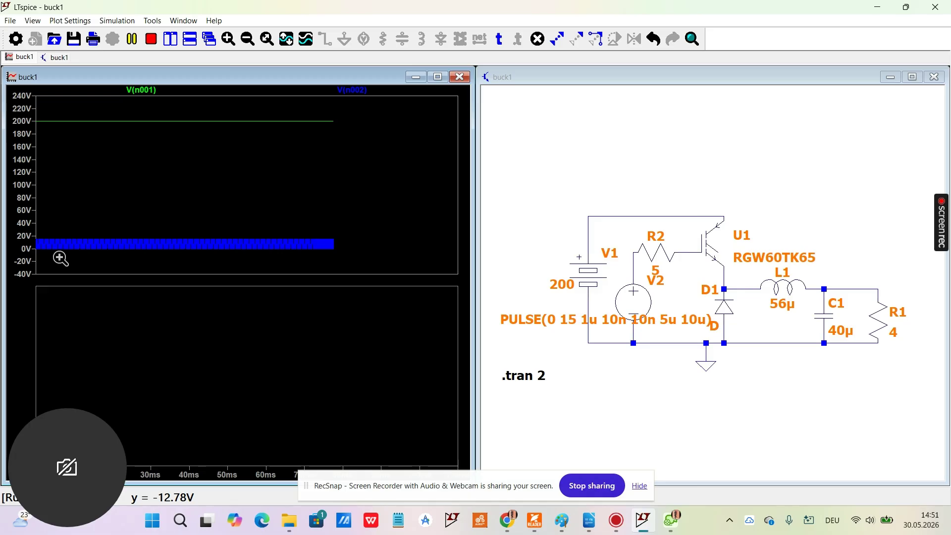
drag(27, 223, 79, 261)
drag(32, 157, 70, 224)
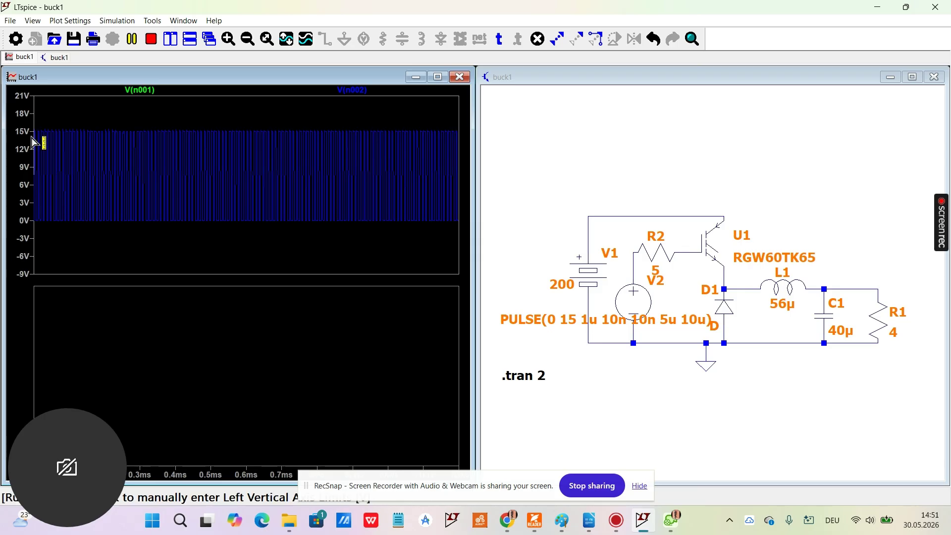
drag(32, 123, 73, 226)
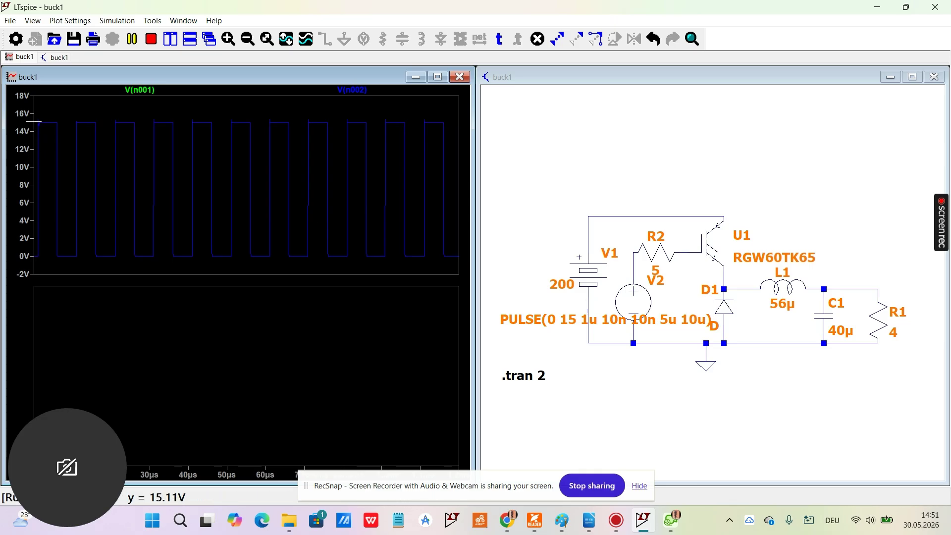
drag(36, 118, 119, 265)
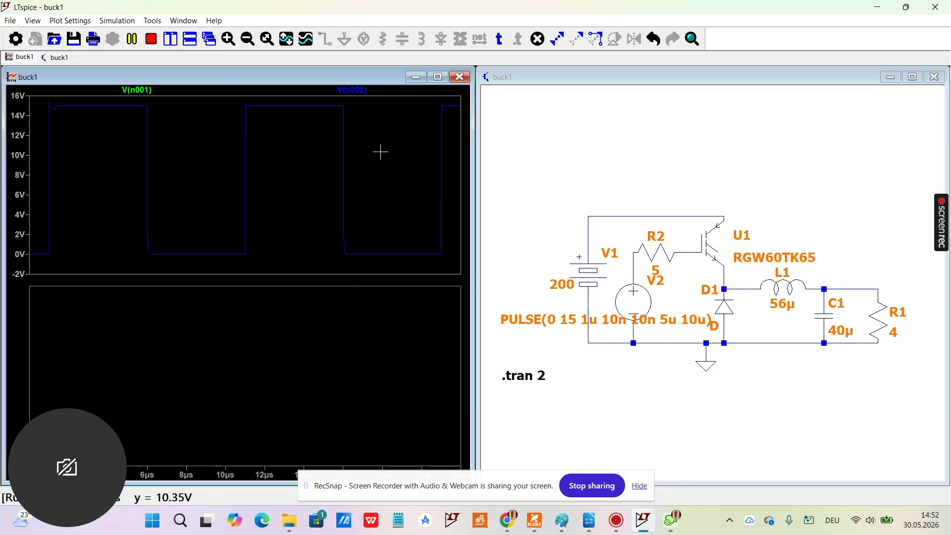
Step: Pause and resume the running simulation, and undo the close-up of the gate pulses
click(132, 42)
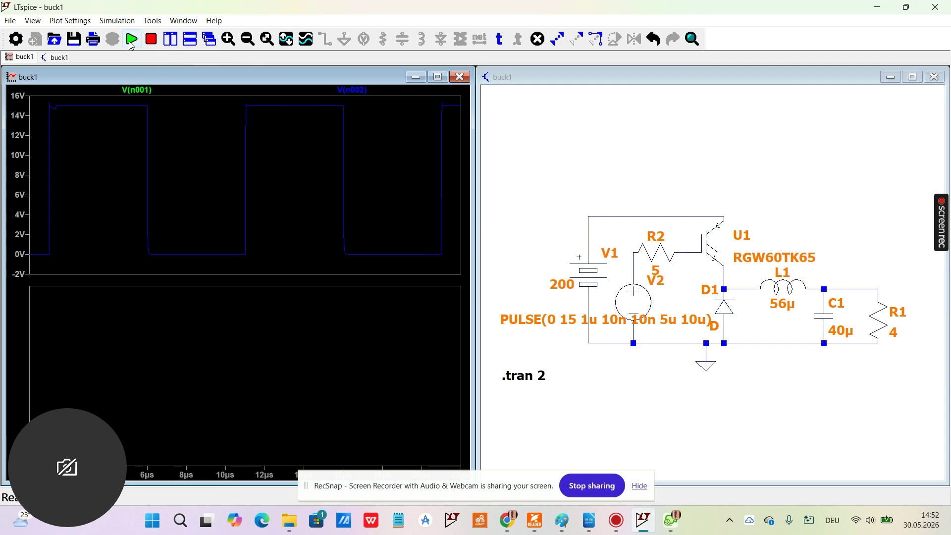
click(131, 42)
click(654, 40)
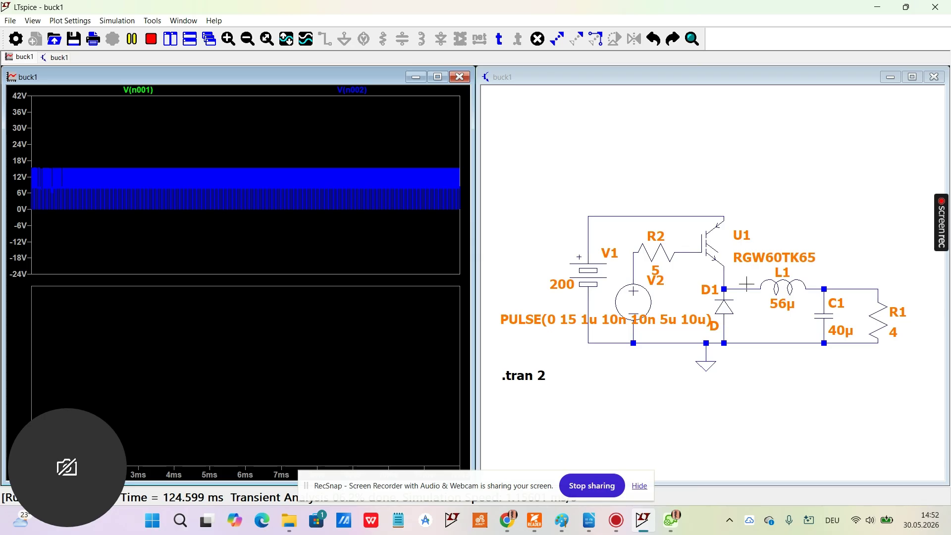
Step: Add the voltages of the node between D1 and L1 and of the output node at C1 and R1 to the upper pane
click(753, 283)
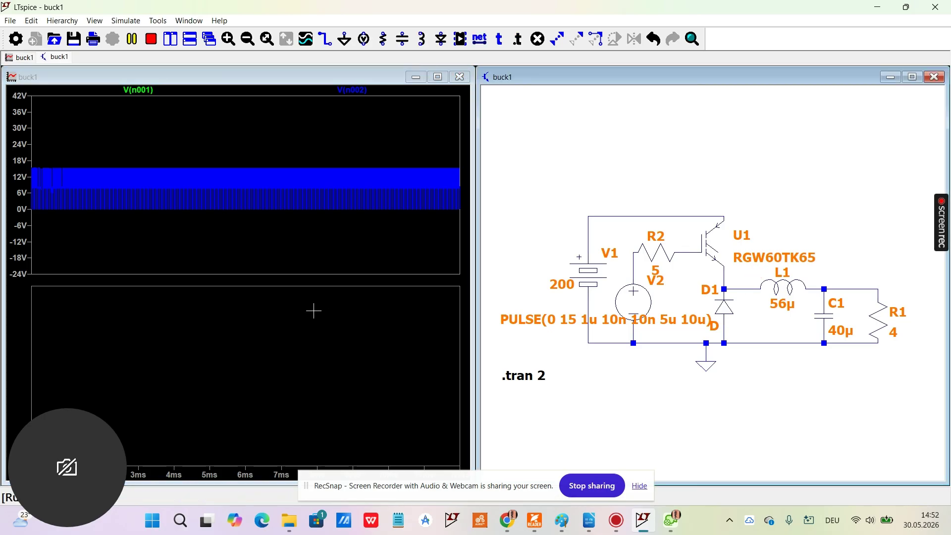
click(753, 281)
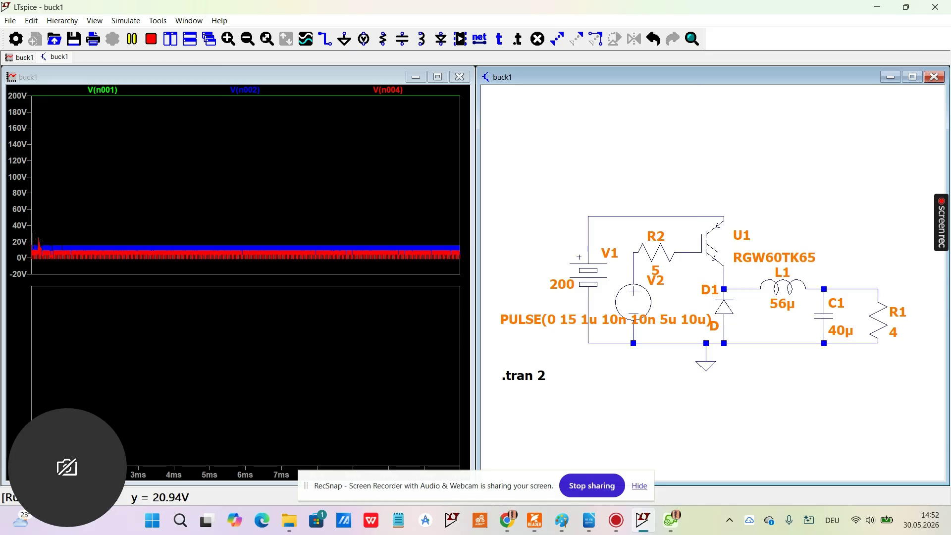
click(852, 286)
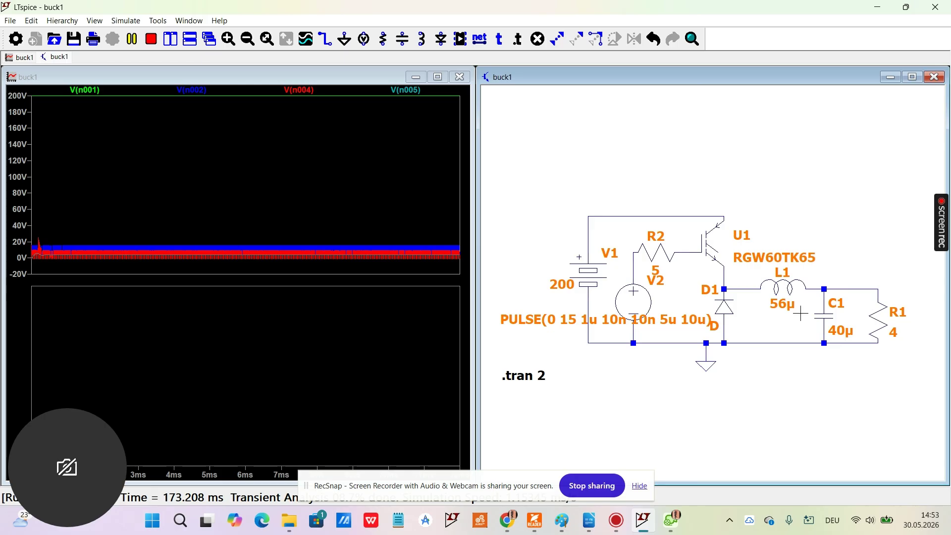
Step: Plot the currents through inductor L1 and load resistor R1 in the lower pane
click(191, 367)
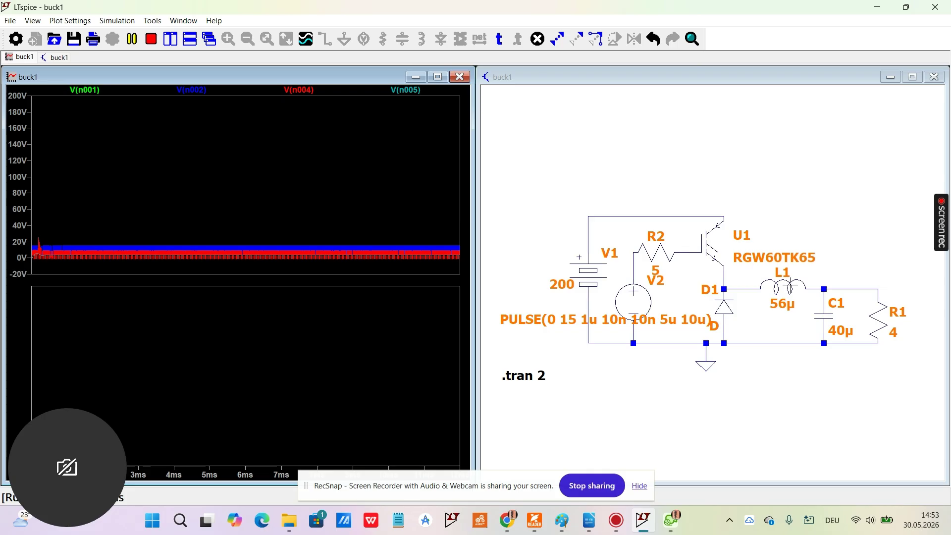
click(821, 255)
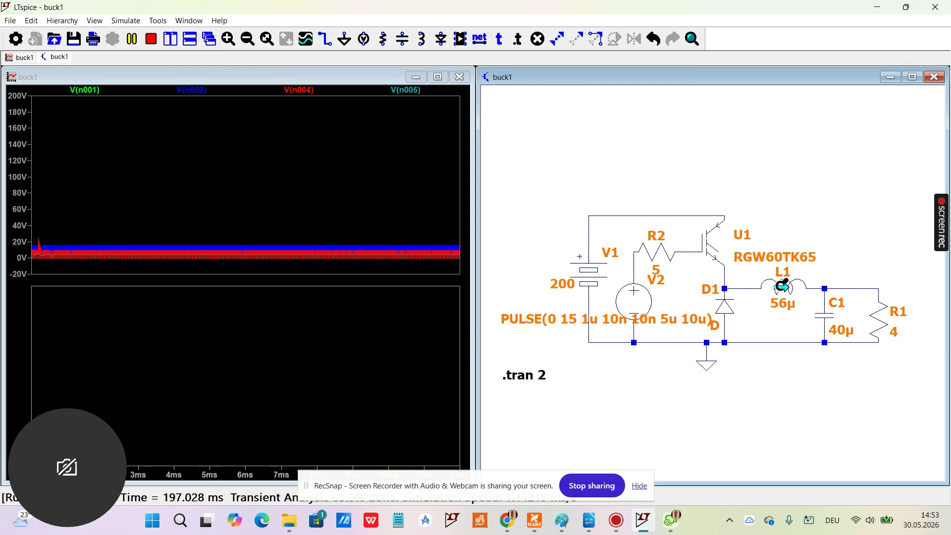
click(783, 286)
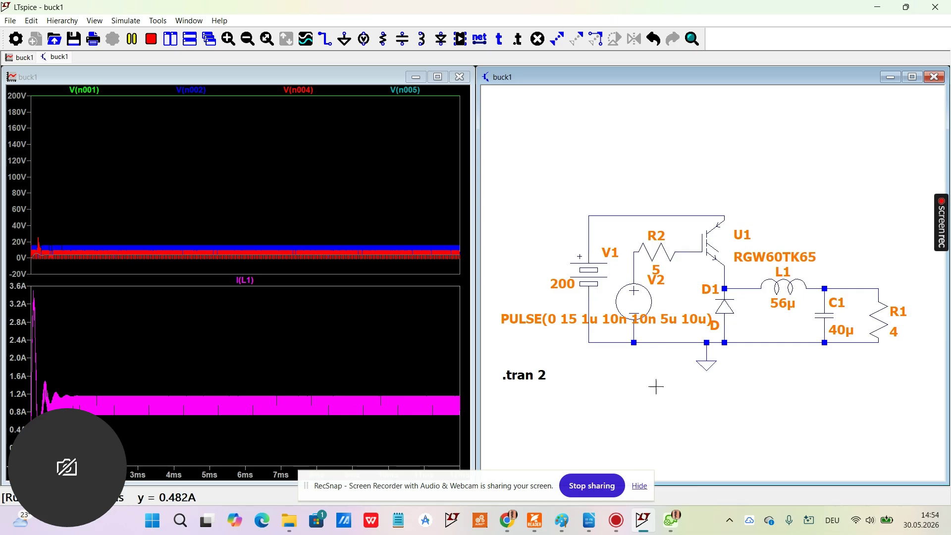
click(881, 315)
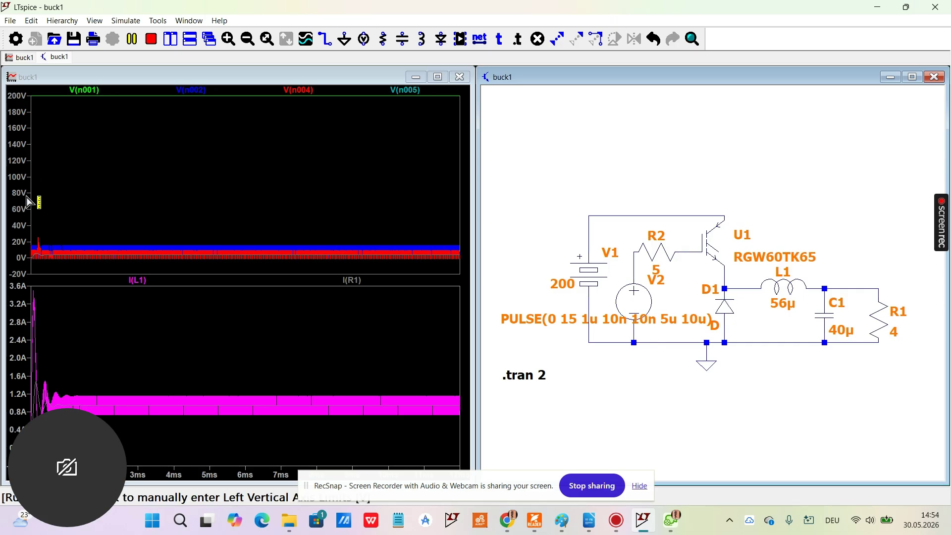
Step: Zoom in on about the first 60 µs of the waveforms to examine the switching voltages and the inductor current
drag(24, 204, 95, 434)
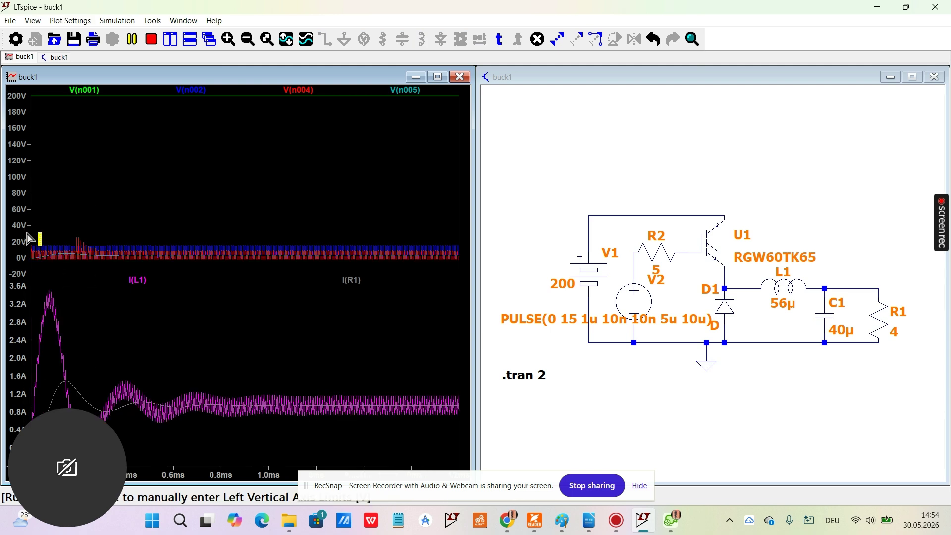
drag(20, 229, 127, 464)
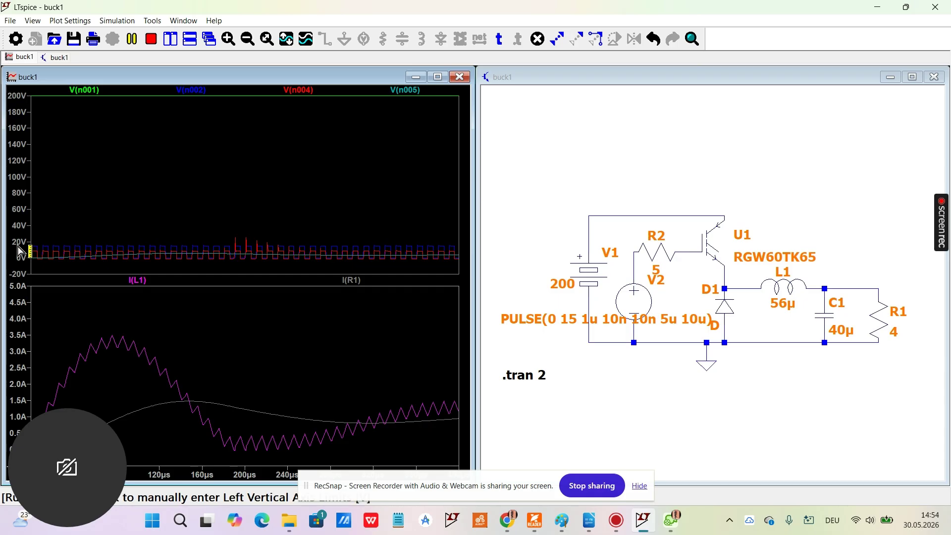
drag(28, 240, 87, 272)
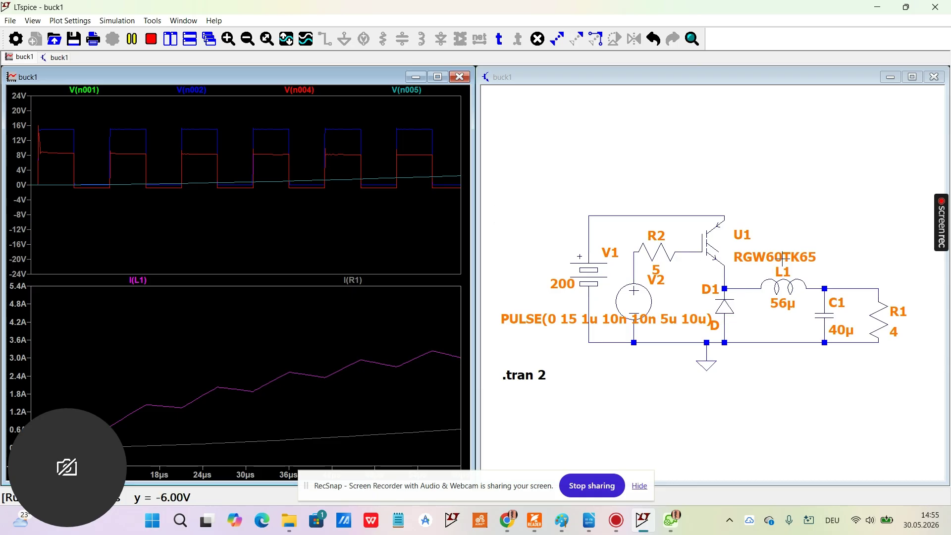
click(798, 225)
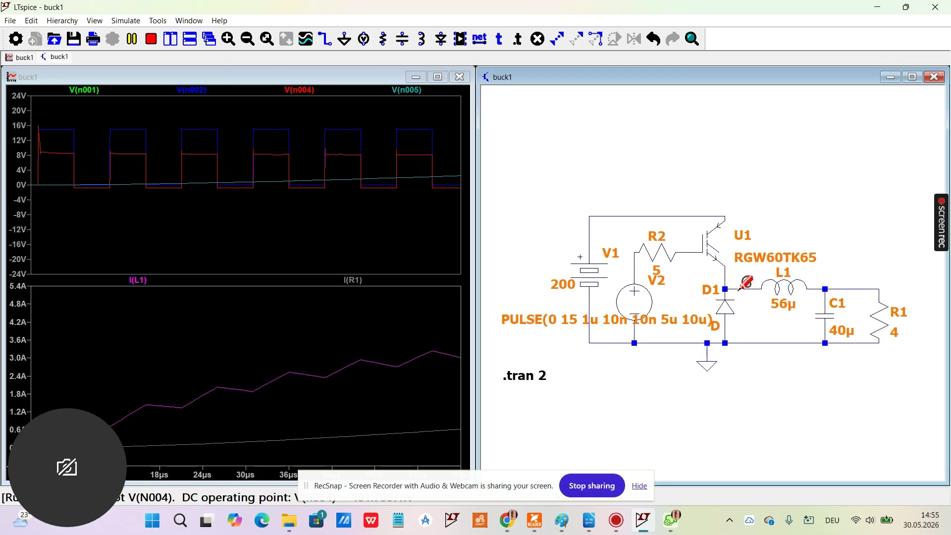
drag(500, 480, 839, 489)
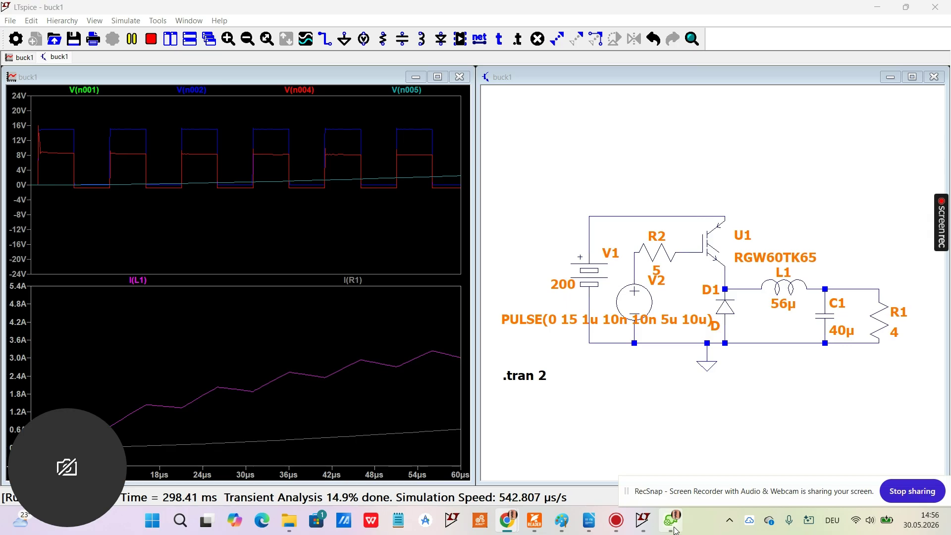
mouse_move(676, 530)
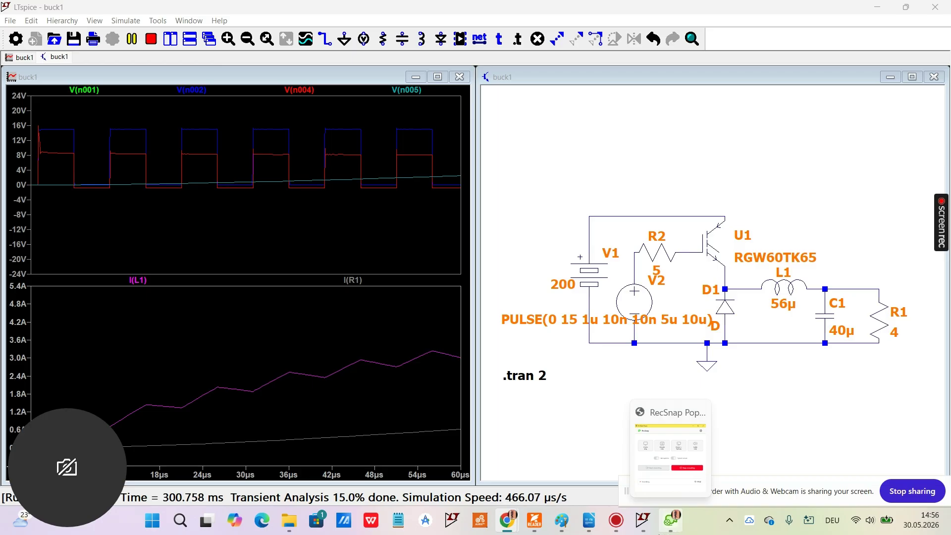
mouse_move(647, 533)
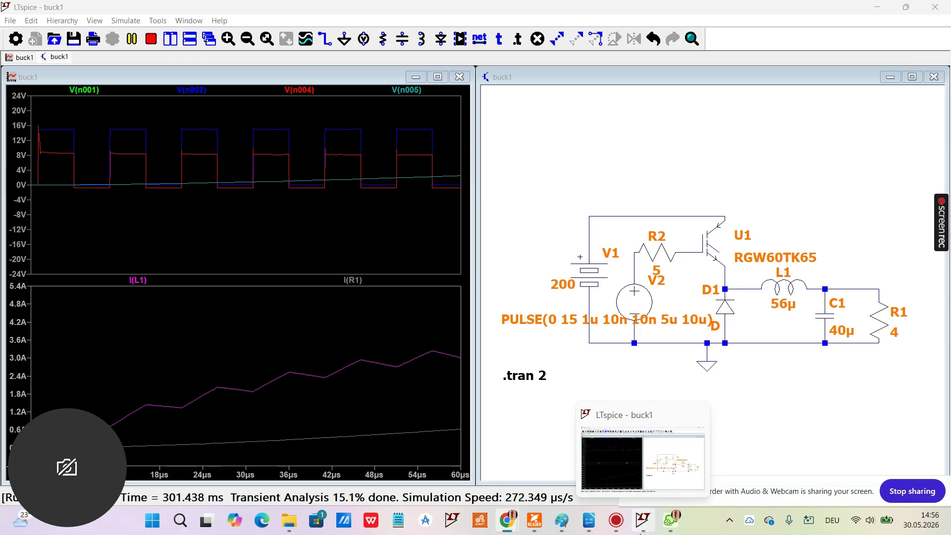
click(670, 527)
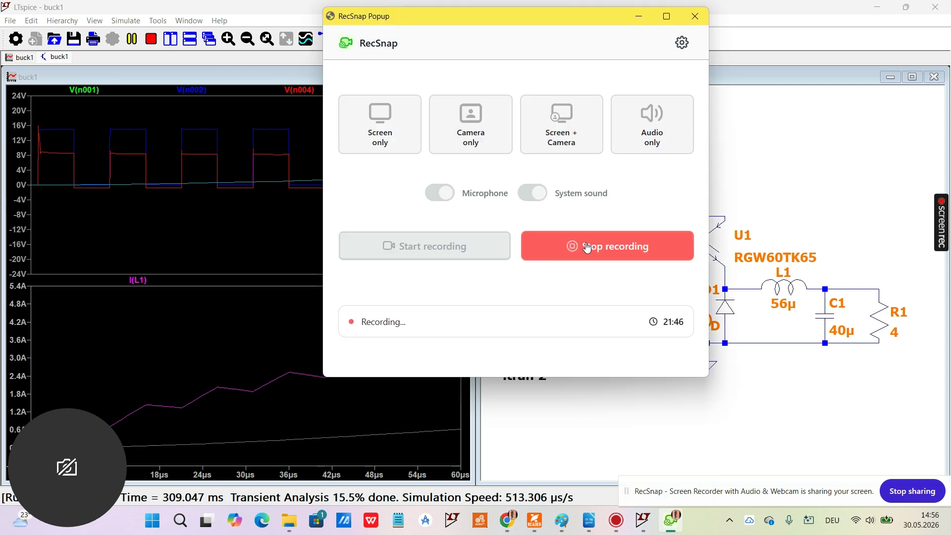